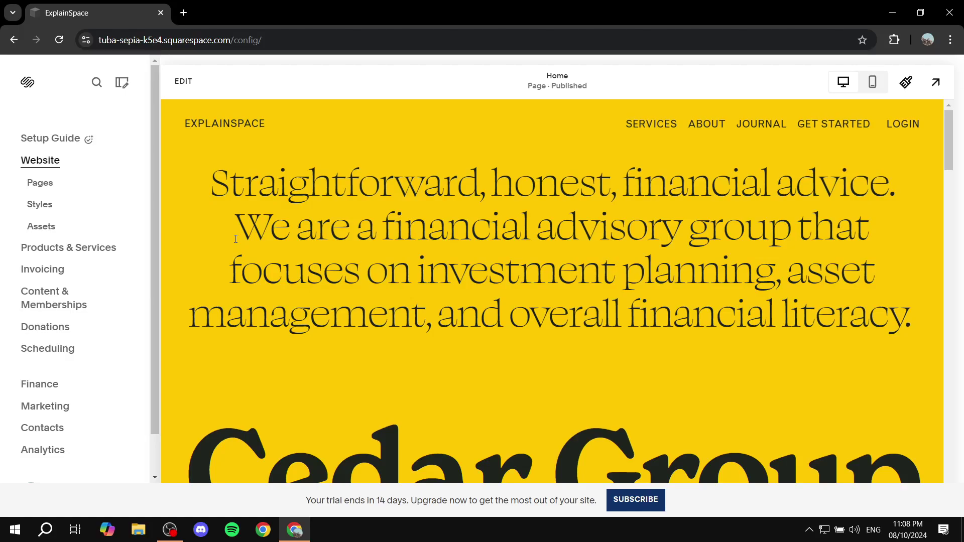
Step: Look over the home page preview, from the introduction text down to the Our Mission section and back
scroll(446, 325, "down", 6)
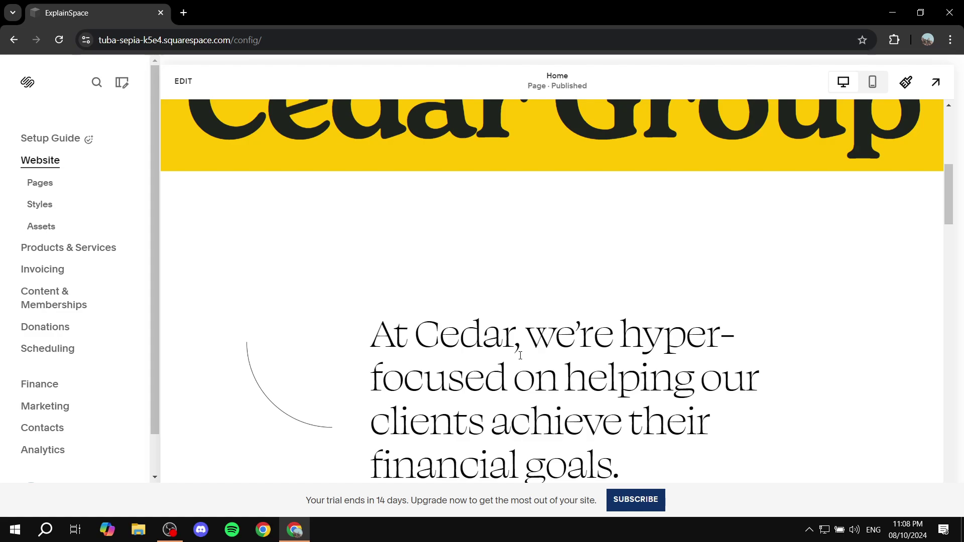
scroll(520, 356, "up", 6)
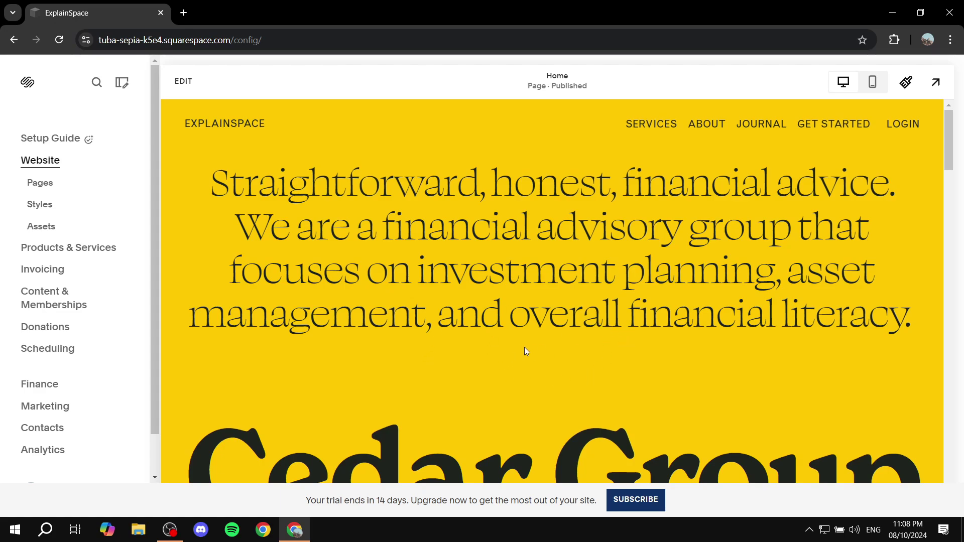
left_click_drag(529, 354, 508, 352)
left_click(494, 351)
left_click_drag(200, 182, 937, 363)
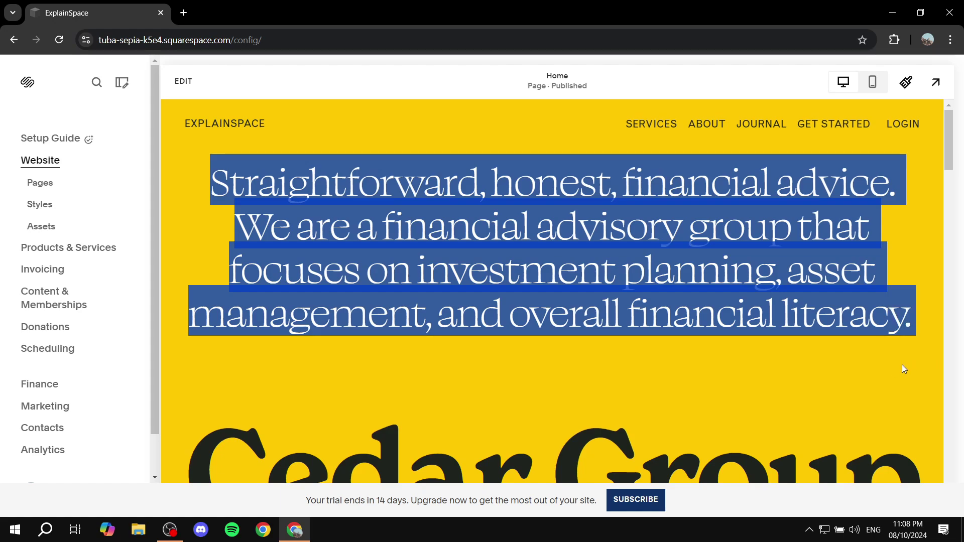
left_click(491, 337)
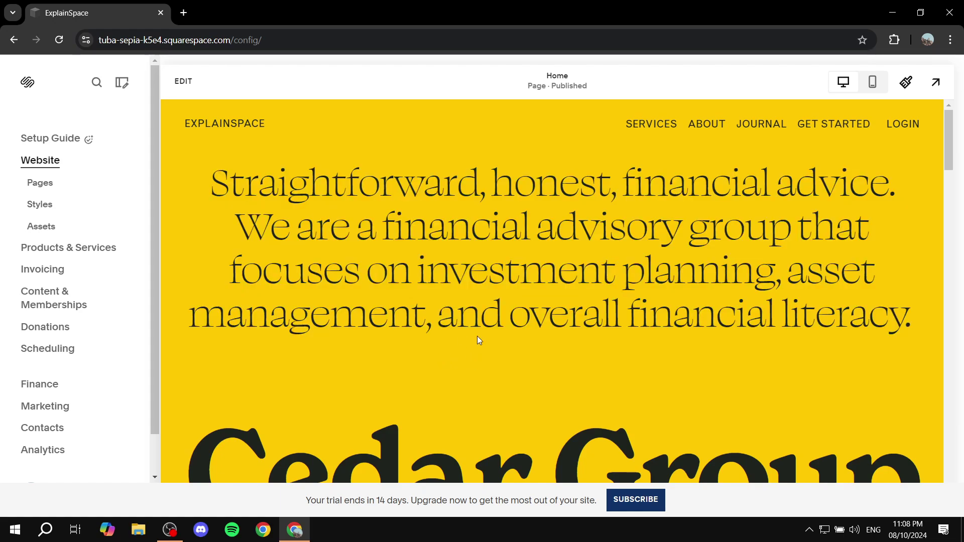
scroll(495, 377, "down", 15)
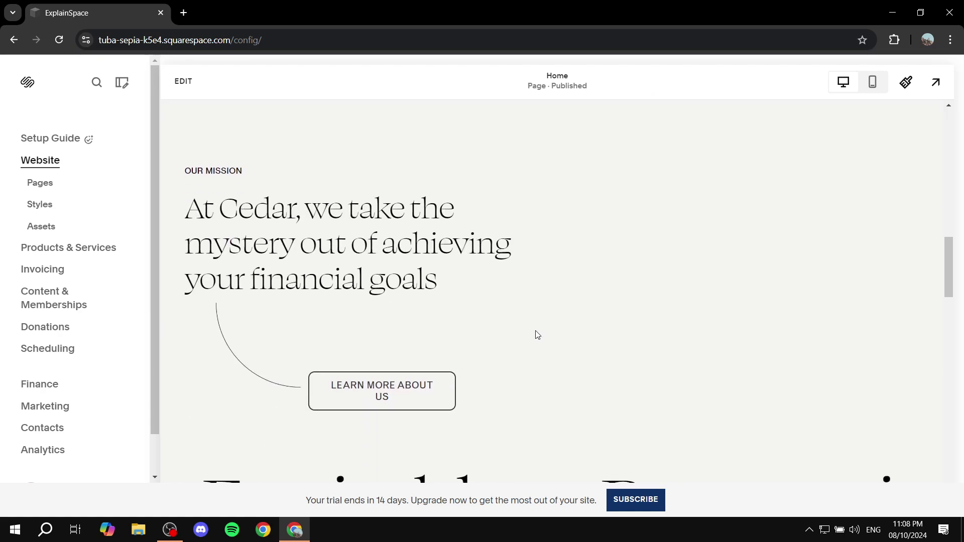
left_click_drag(544, 278, 269, 244)
scroll(435, 285, "down", 5)
scroll(572, 312, "up", 5)
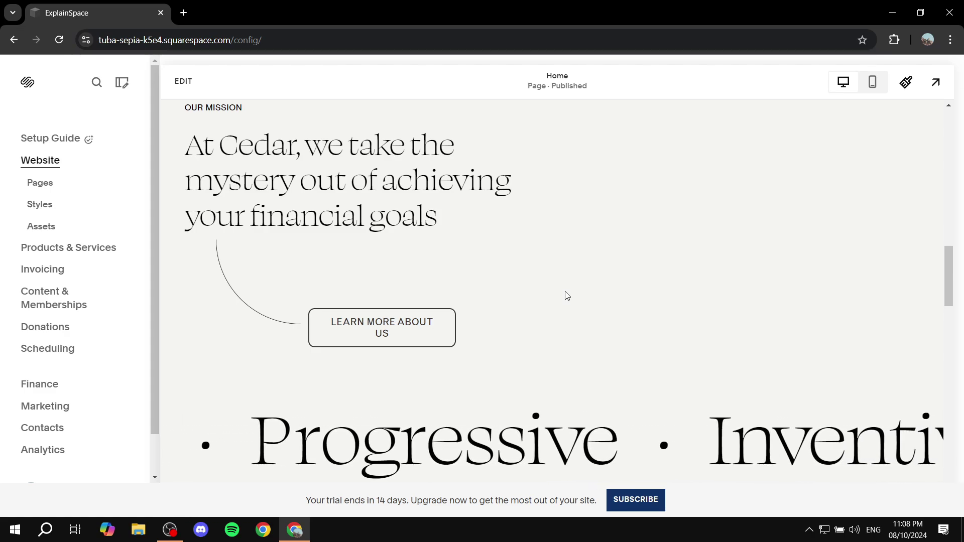
scroll(567, 296, "up", 1)
scroll(567, 295, "up", 10)
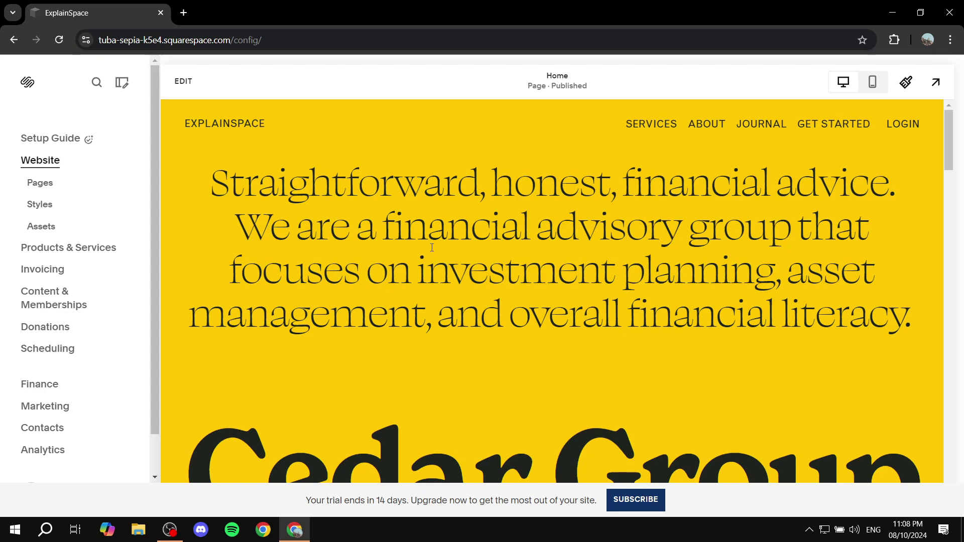
Step: Open the home page for editing and delete the "At Cedar, we take the mystery out of achieving your financial goals" text block
left_click(184, 82)
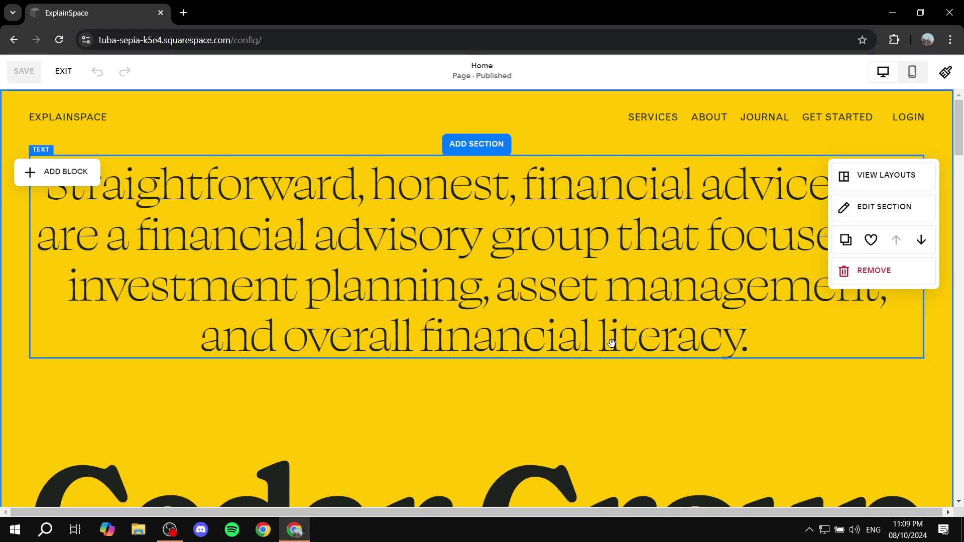
scroll(612, 343, "down", 10)
scroll(532, 290, "up", 3)
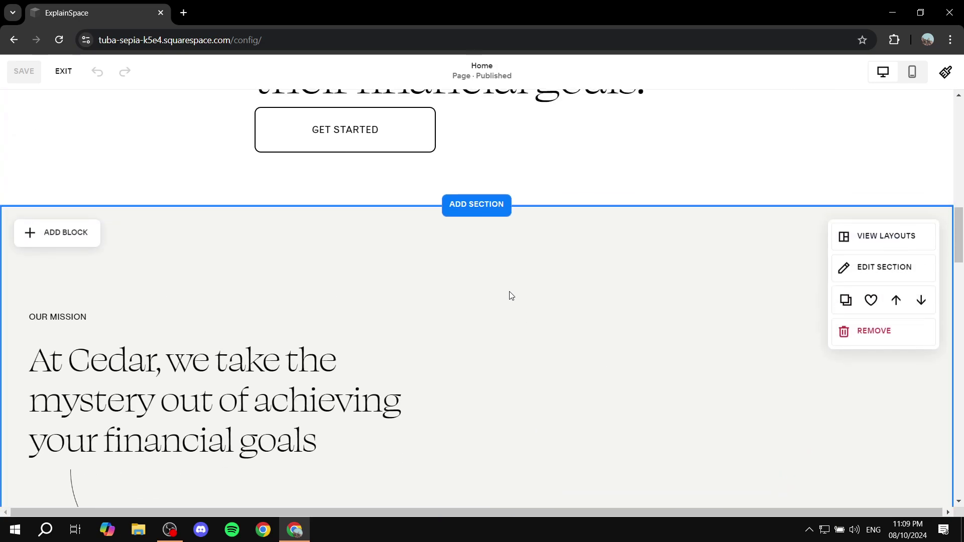
scroll(396, 345, "down", 3)
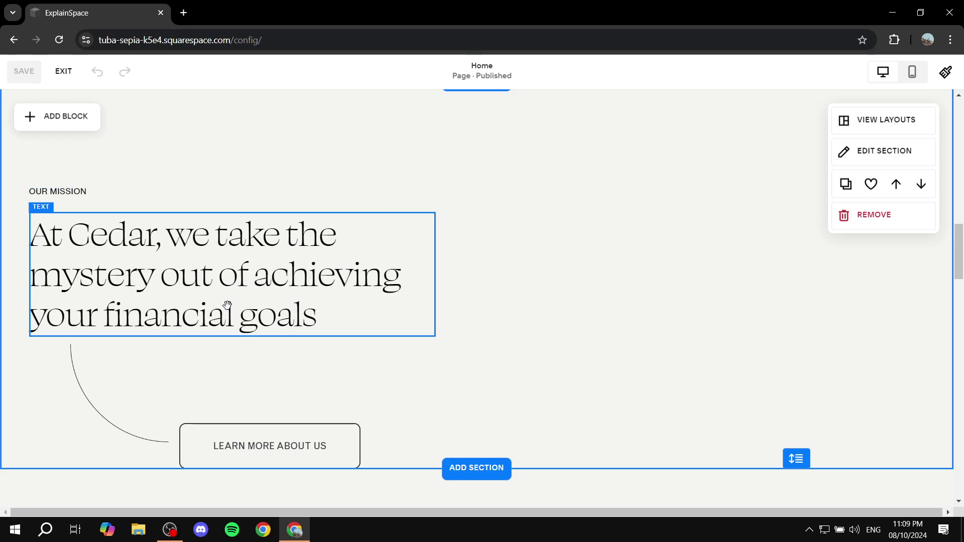
left_click(284, 275)
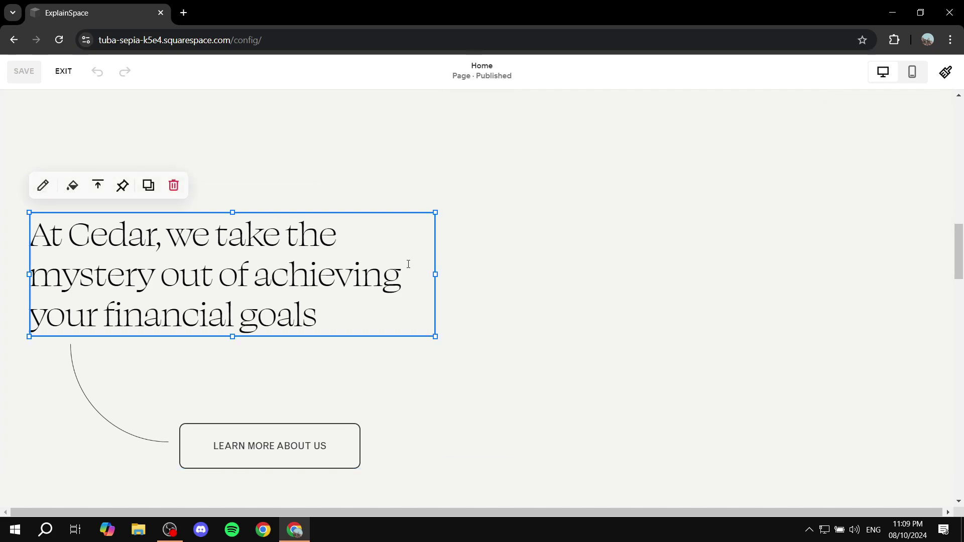
left_click(174, 186)
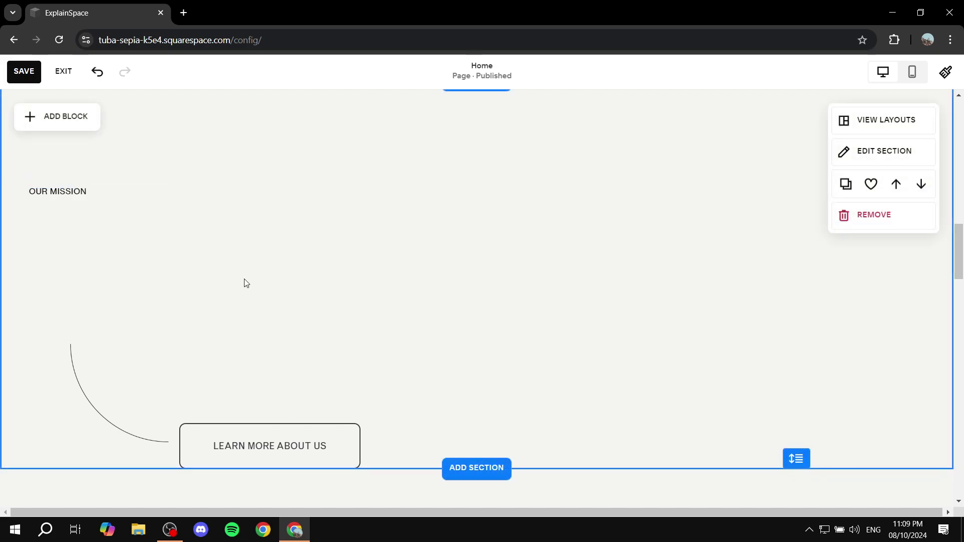
Step: Add a Code block to the Our Mission section
left_click(69, 125)
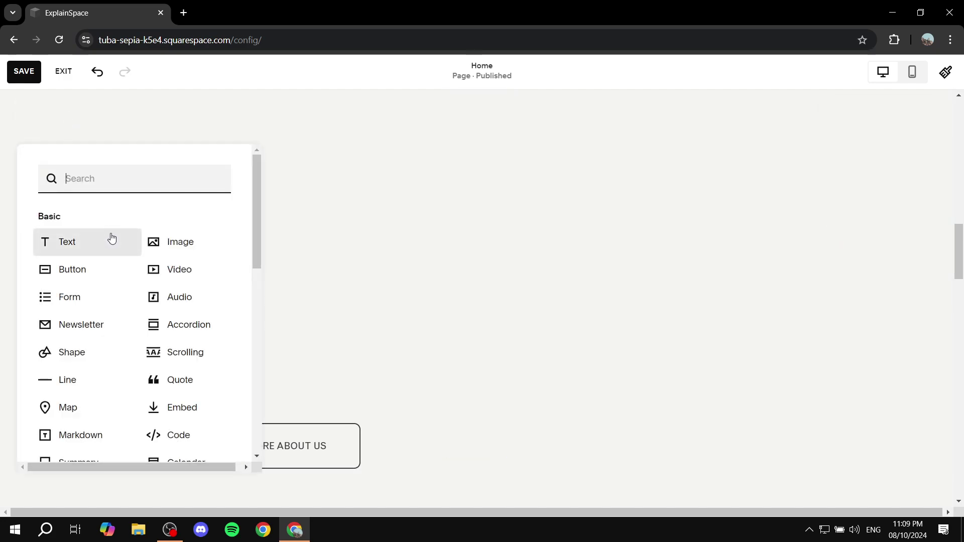
scroll(110, 239, "down", 1)
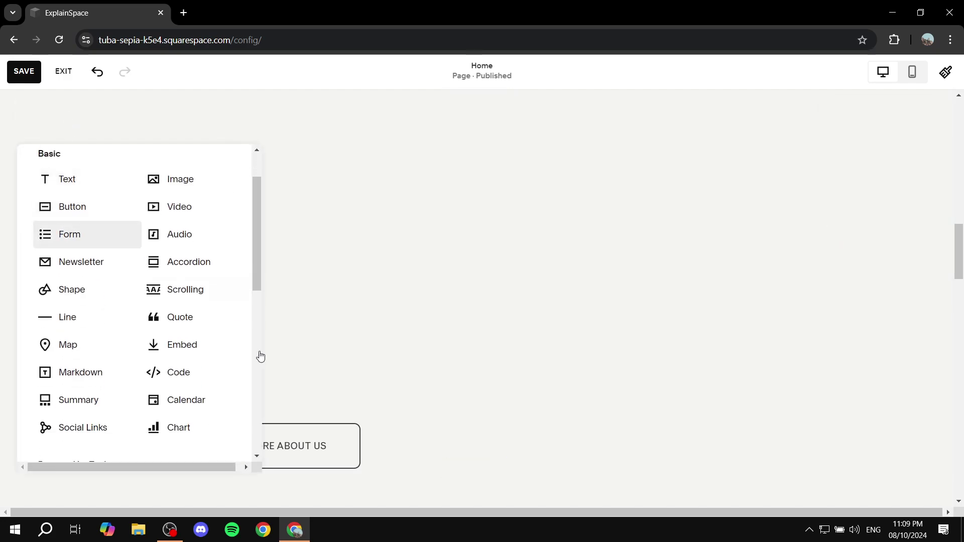
left_click(191, 373)
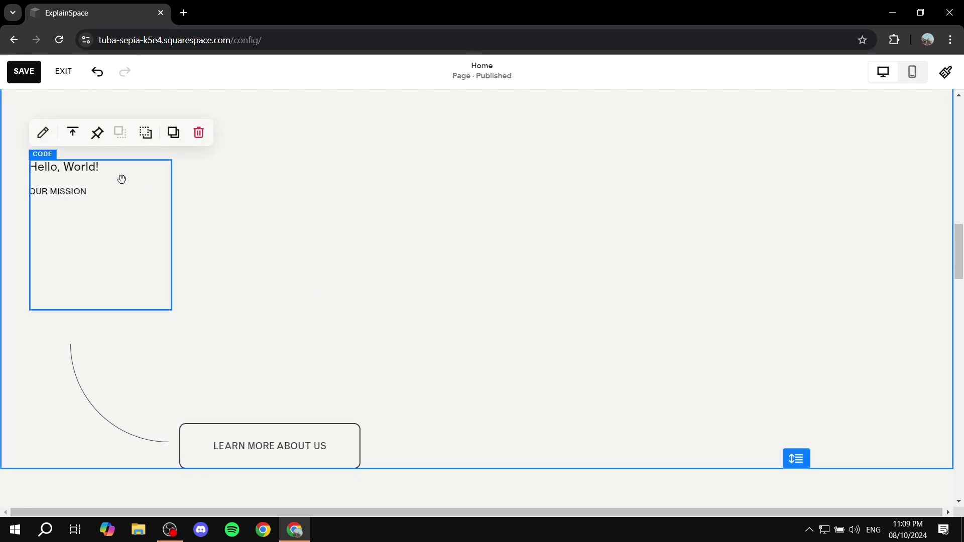
Step: Replace the code block's default HTML with <h1><center><p id="example"><b>Example</b></p></center></h1>
left_click(128, 197)
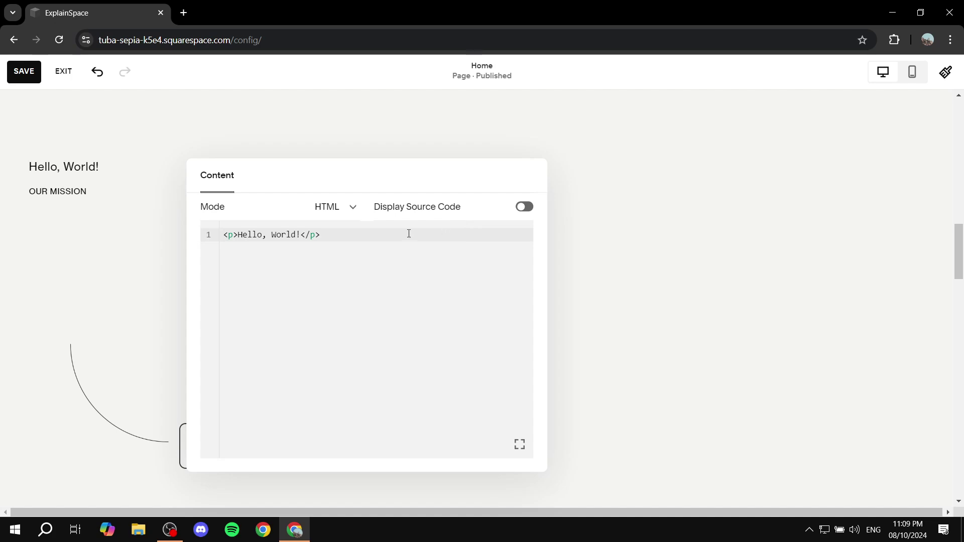
left_click_drag(409, 233, 142, 234)
key("BackSpace")
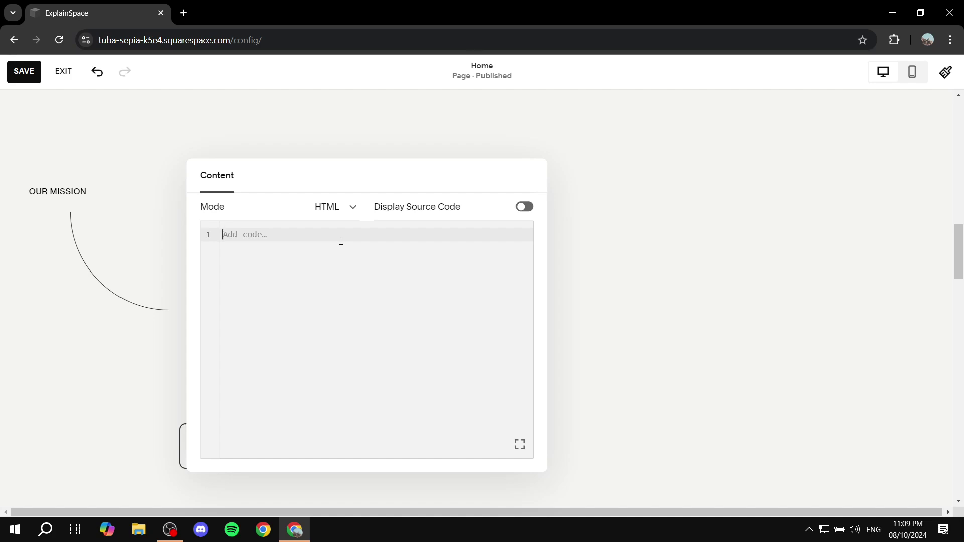
type("<h1><center><p id=\"example\"><b>Example</b></p></center></h1>")
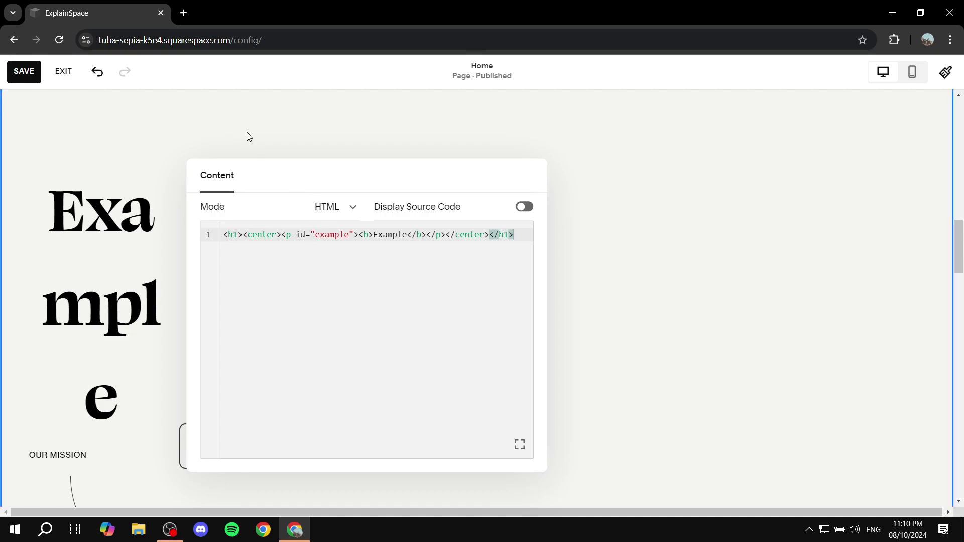
left_click(443, 139)
scroll(532, 178, "down", 2)
scroll(452, 226, "up", 5)
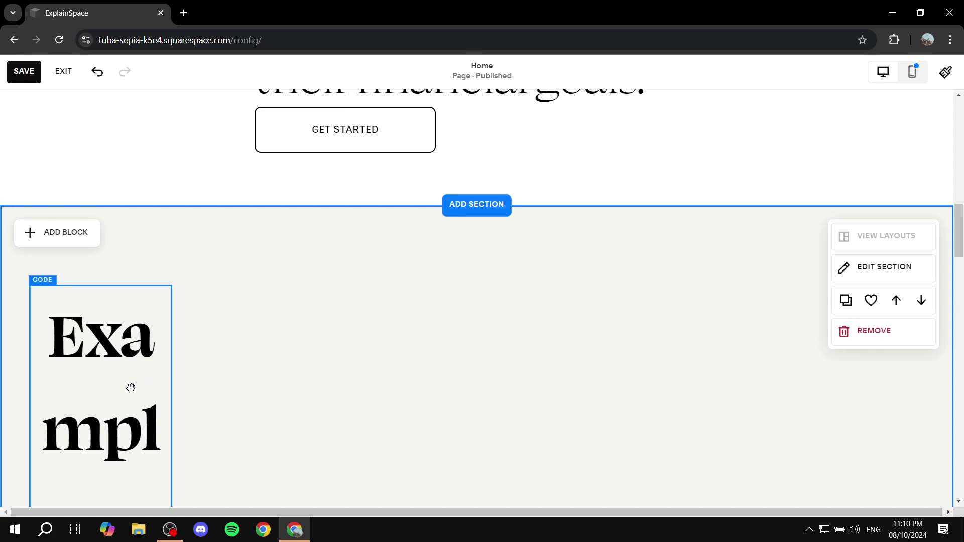
left_click(130, 389)
left_click(381, 336)
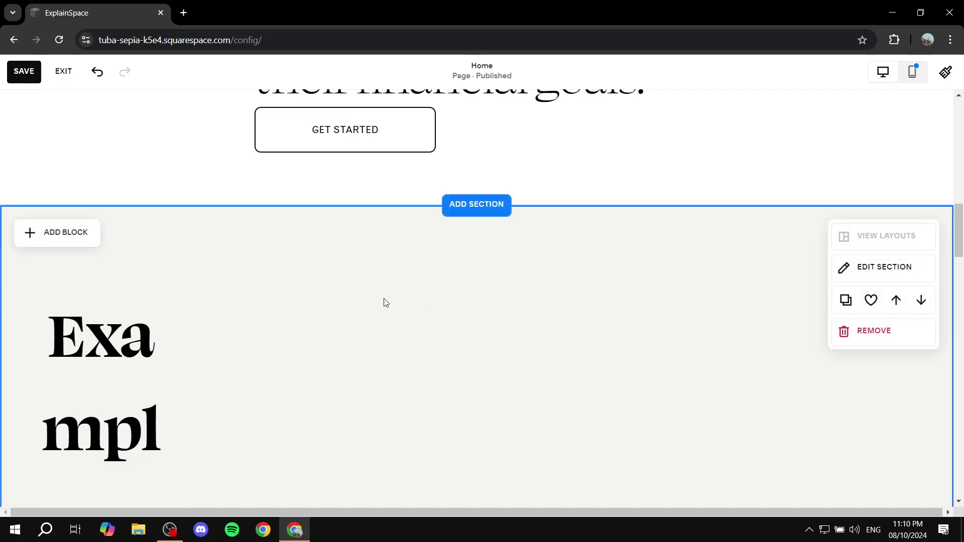
scroll(449, 330, "up", 4)
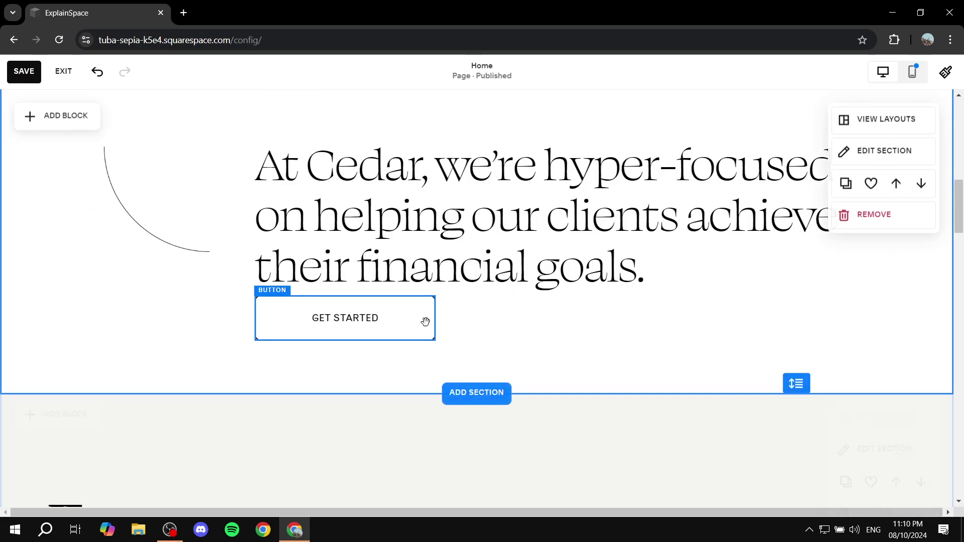
scroll(427, 316, "down", 4)
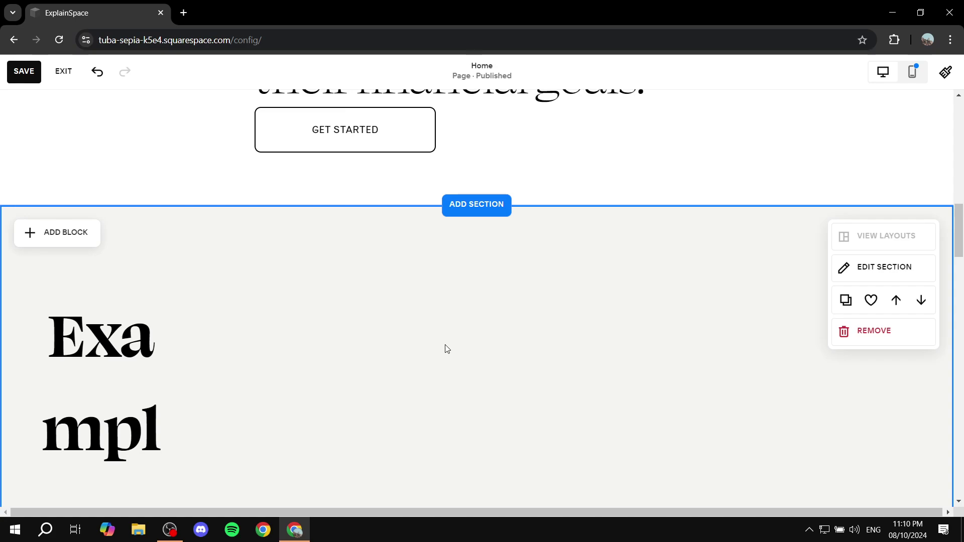
Step: In the code block's HTML, change the paragraph id to "welcome" and the bold text to "Welcome"
left_click(116, 377)
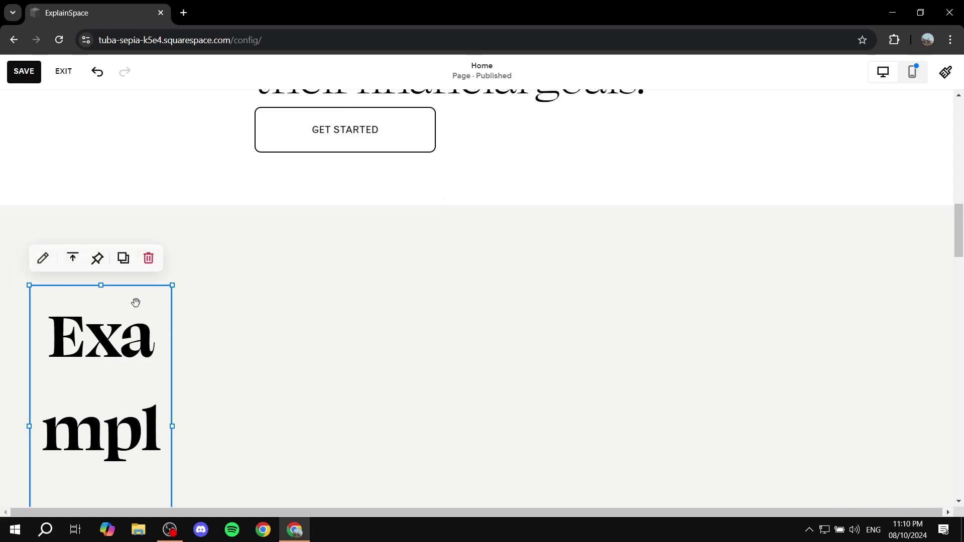
left_click(41, 259)
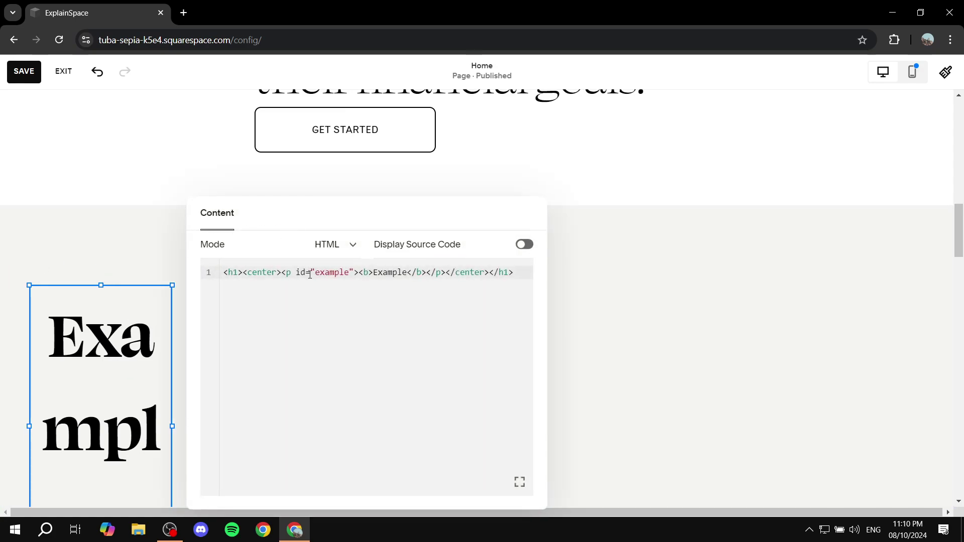
left_click_drag(317, 272, 348, 272)
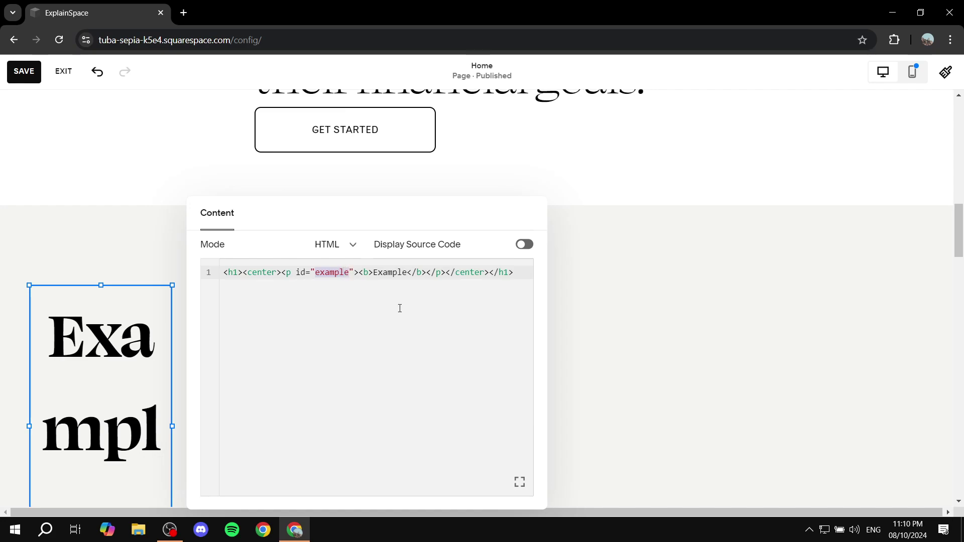
type("welcome")
left_click_drag(374, 272, 408, 272)
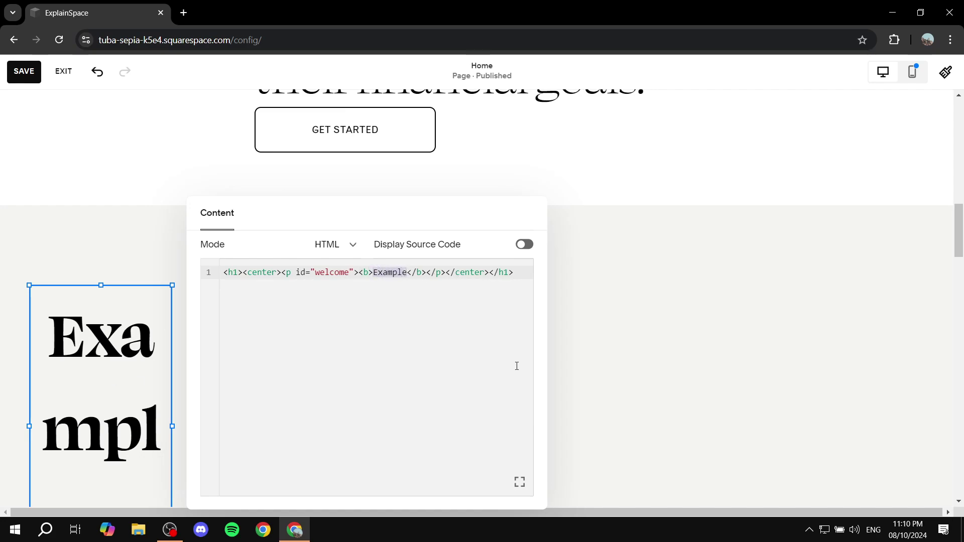
type("Welcome")
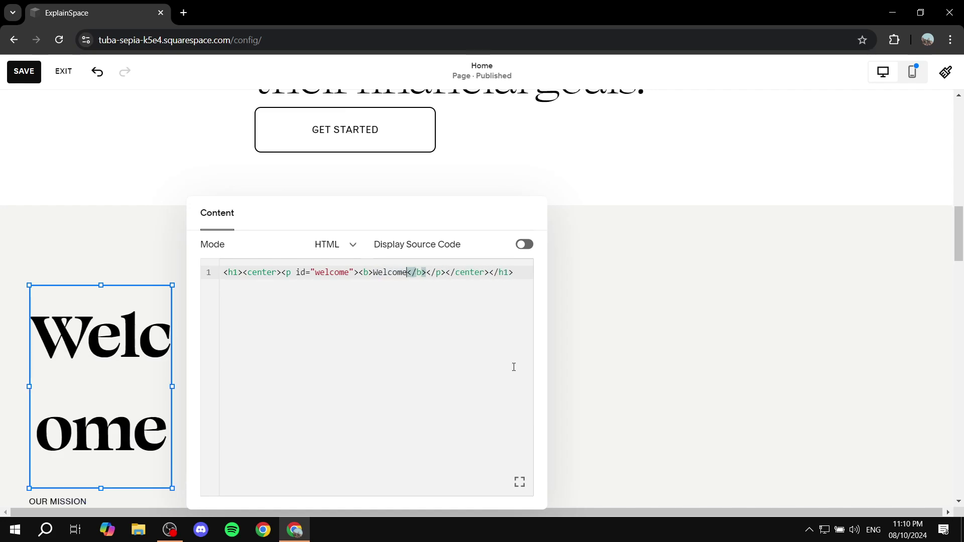
left_click(615, 354)
Step: Widen the Welcome code block to about half the section width and shorten it to fit its single line of text
left_click(86, 388)
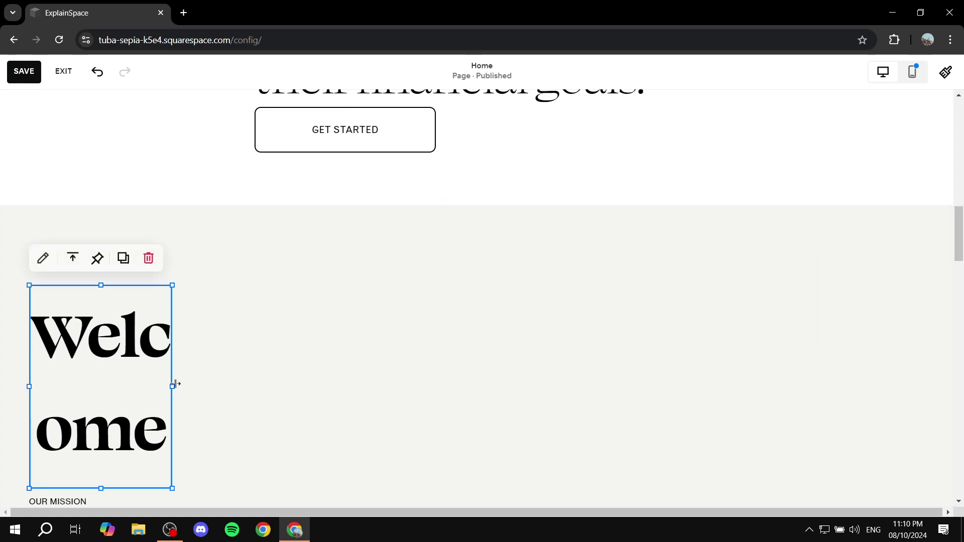
left_click_drag(171, 387, 475, 376)
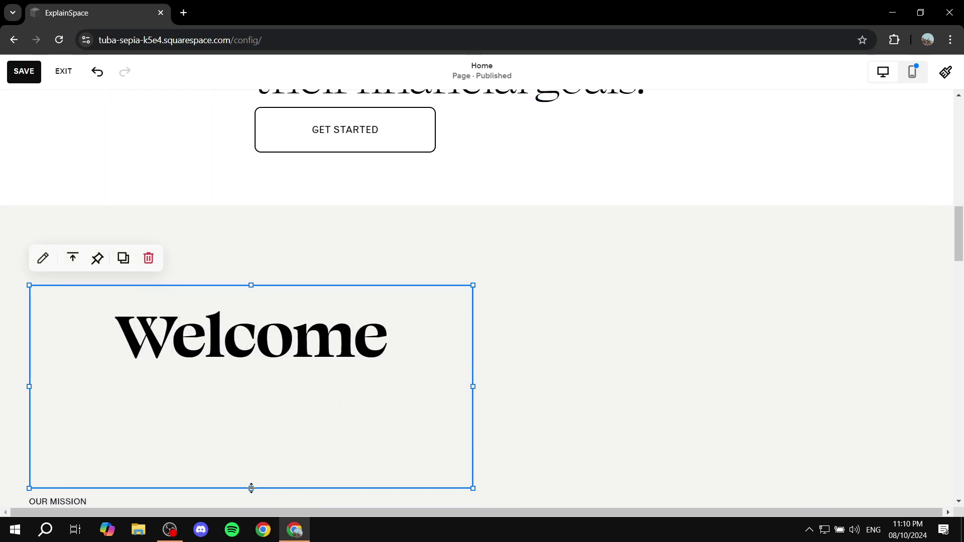
left_click_drag(251, 489, 262, 386)
Step: Move the Welcome code block to the horizontal centre of its section, slightly higher than before
scroll(318, 442, "down", 3)
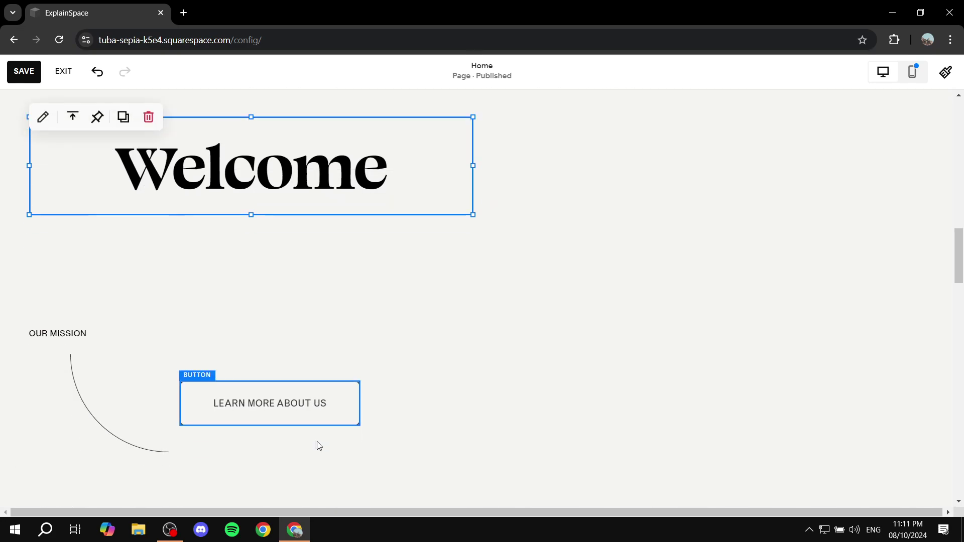
scroll(326, 402, "up", 2)
scroll(329, 374, "down", 3)
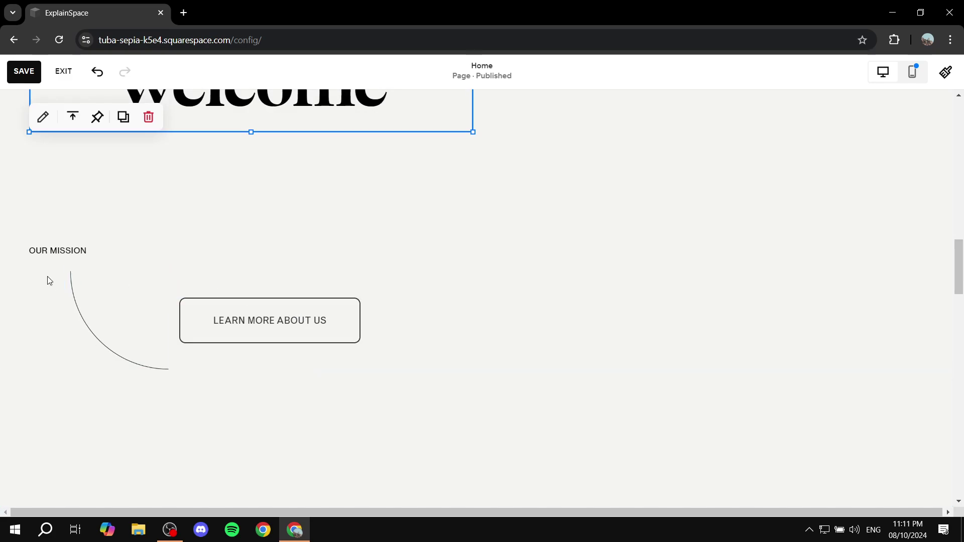
scroll(79, 311, "up", 2)
scroll(148, 336, "down", 4)
scroll(148, 336, "up", 5)
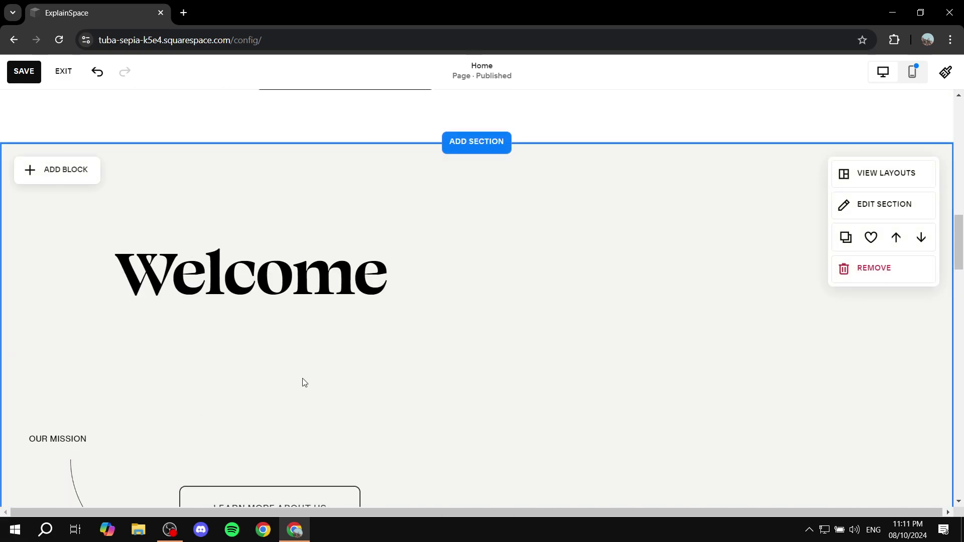
left_click_drag(299, 266, 505, 243)
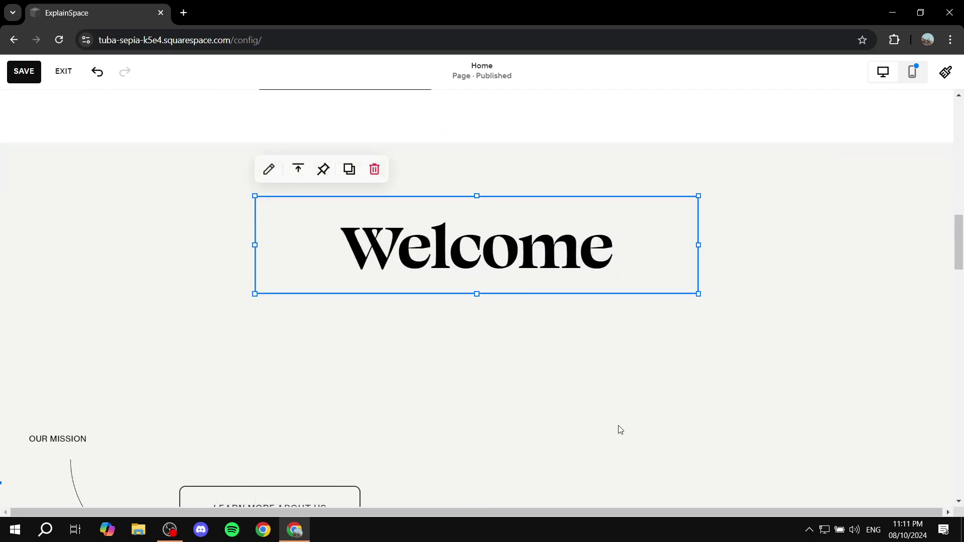
left_click(577, 384)
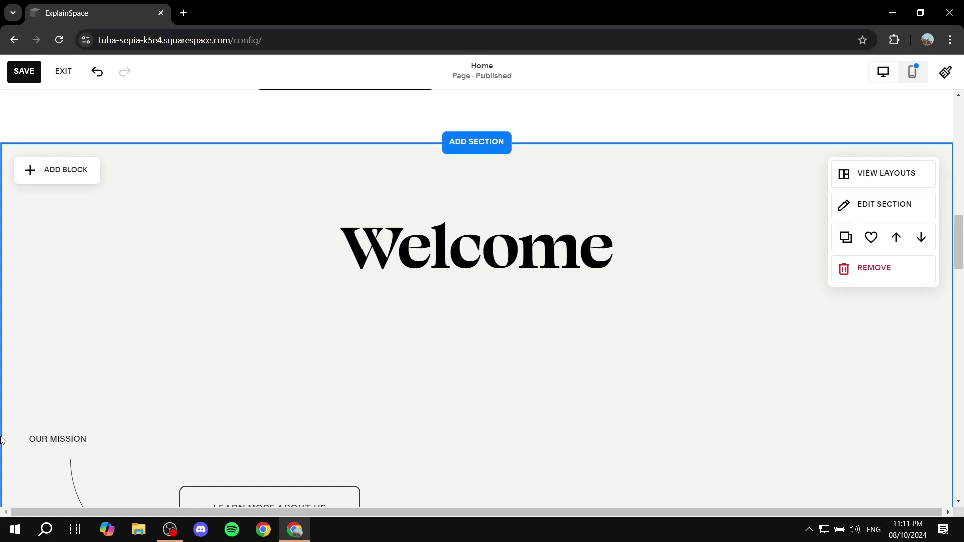
Step: Delete the OUR MISSION text block and move the curved line to the upper left of the Welcome heading
left_click(59, 435)
left_click(62, 455)
left_click_drag(81, 475, 178, 168)
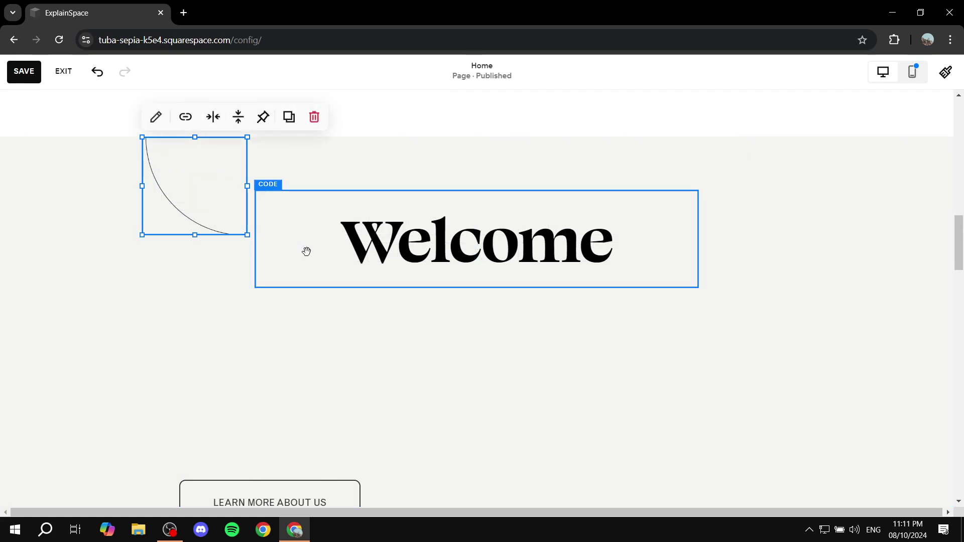
Step: Check the paragraph id in the Welcome code block's HTML, then close the block's editor
left_click(262, 332)
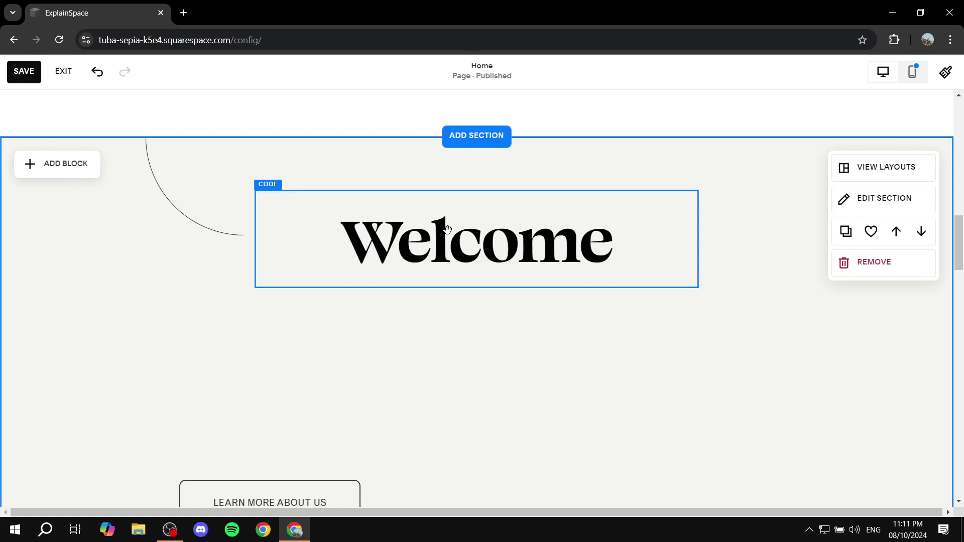
left_click(431, 211)
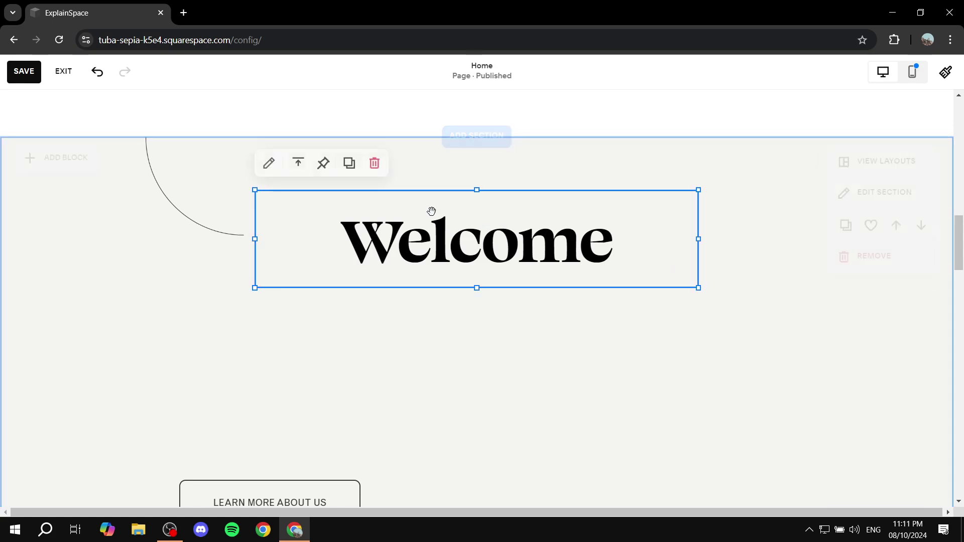
left_click(268, 164)
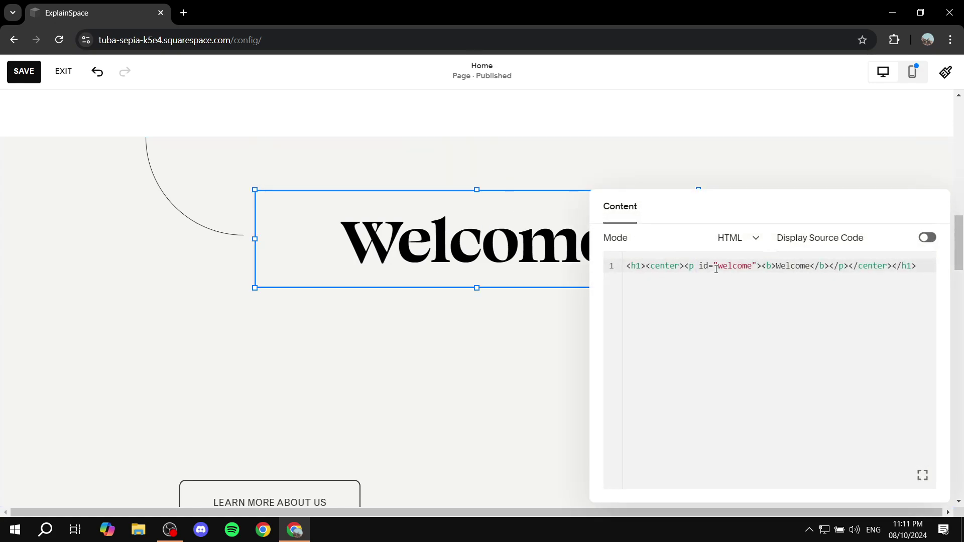
left_click(721, 143)
Step: Add a button block to the yellow top section and place it horizontally centred just below the introductory text
scroll(495, 238, "up", 4)
scroll(494, 238, "up", 4)
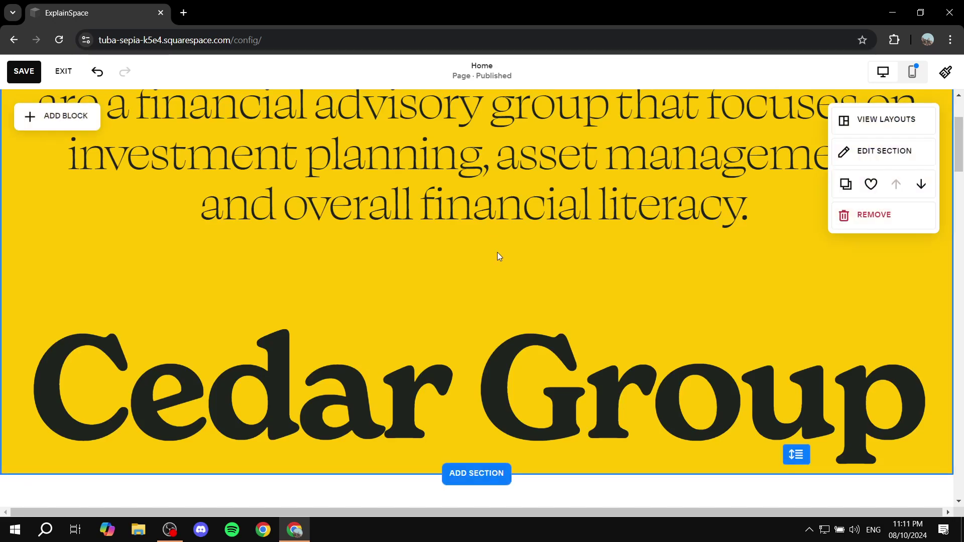
scroll(491, 261, "up", 2)
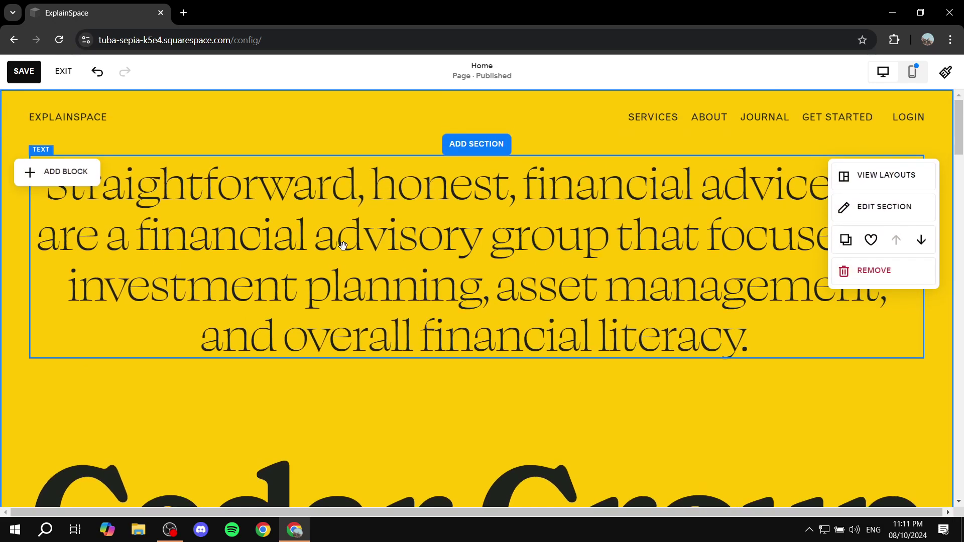
left_click(93, 181)
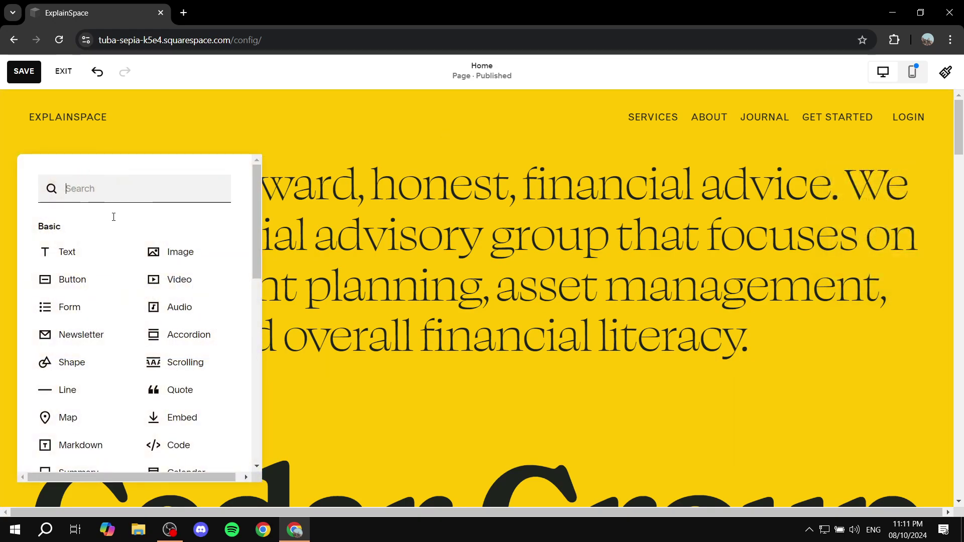
left_click(78, 279)
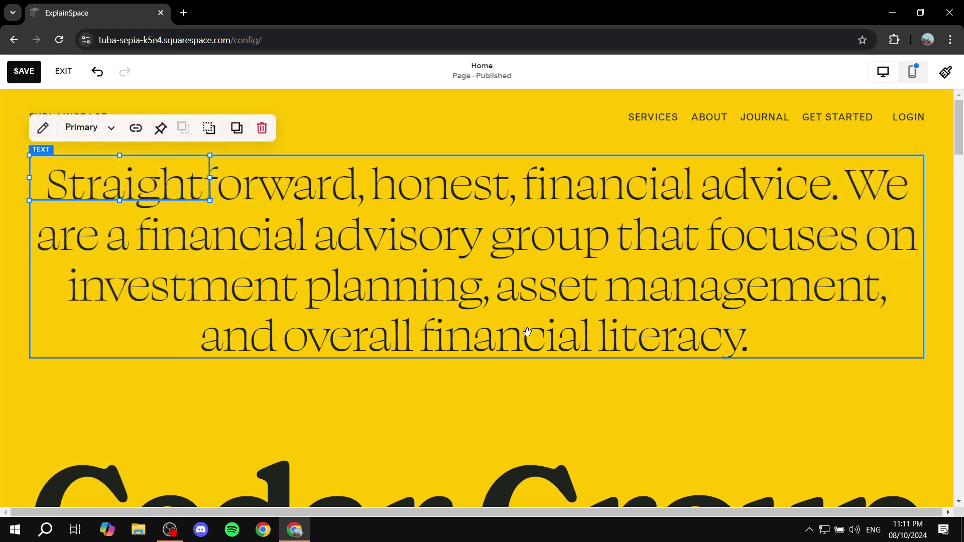
left_click_drag(91, 169, 548, 400)
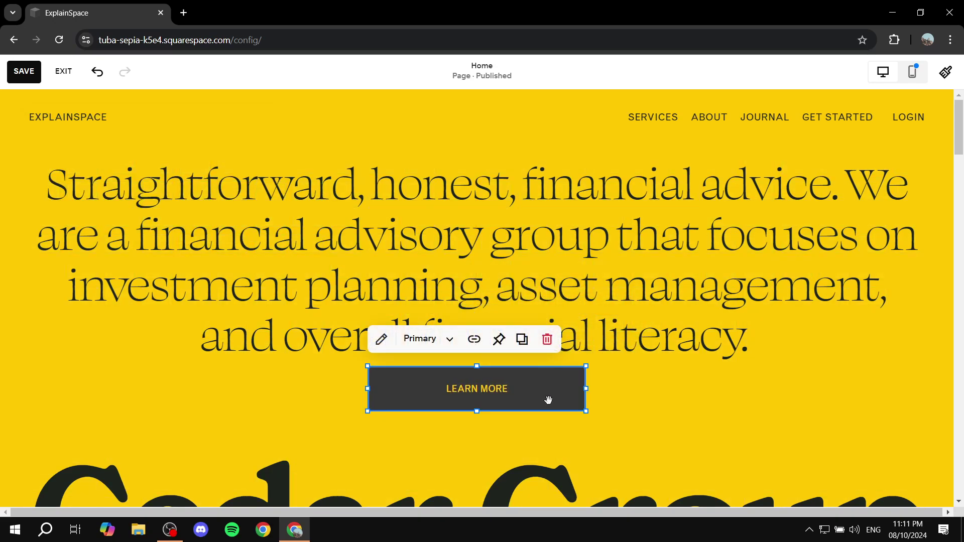
Step: Attach the URL link #welcome to the new Learn more button
left_click(381, 340)
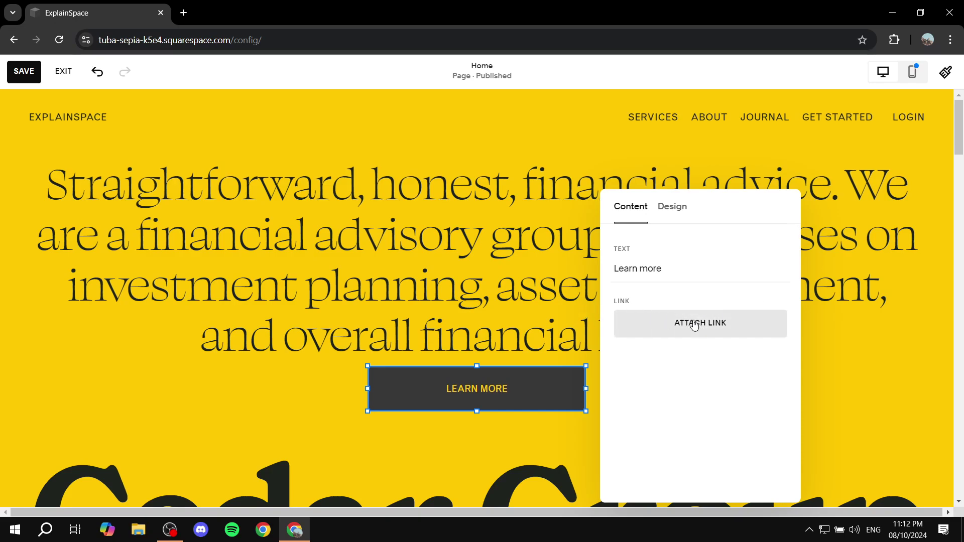
left_click(696, 324)
left_click(513, 328)
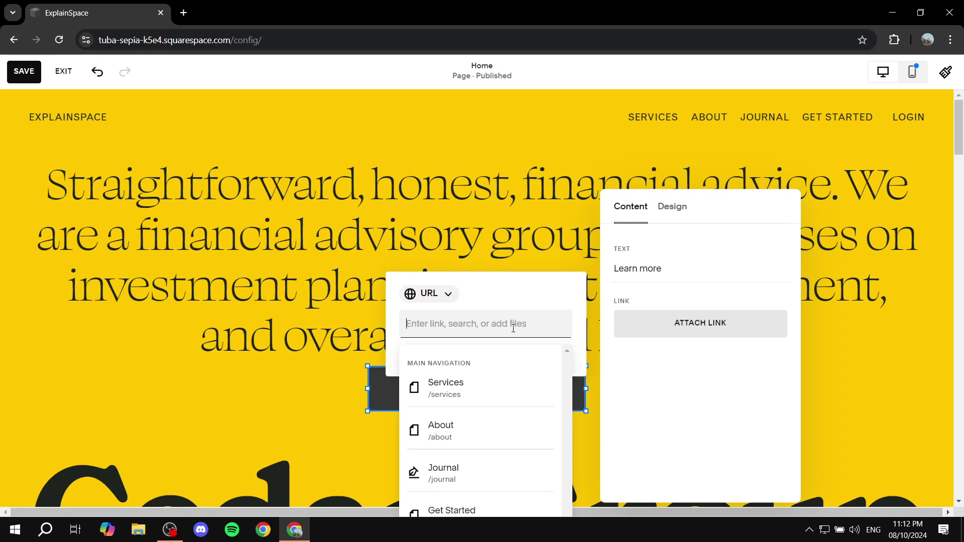
type("#welcome")
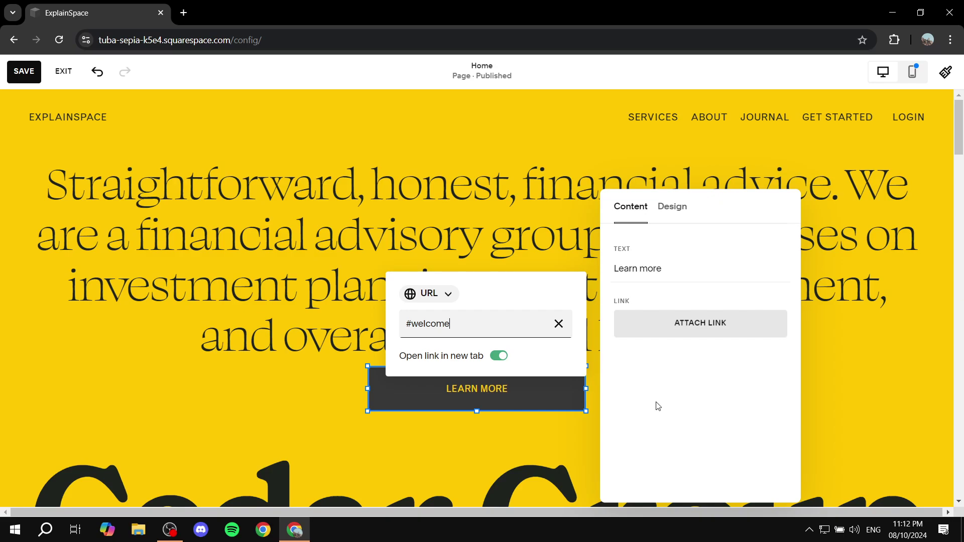
left_click(678, 402)
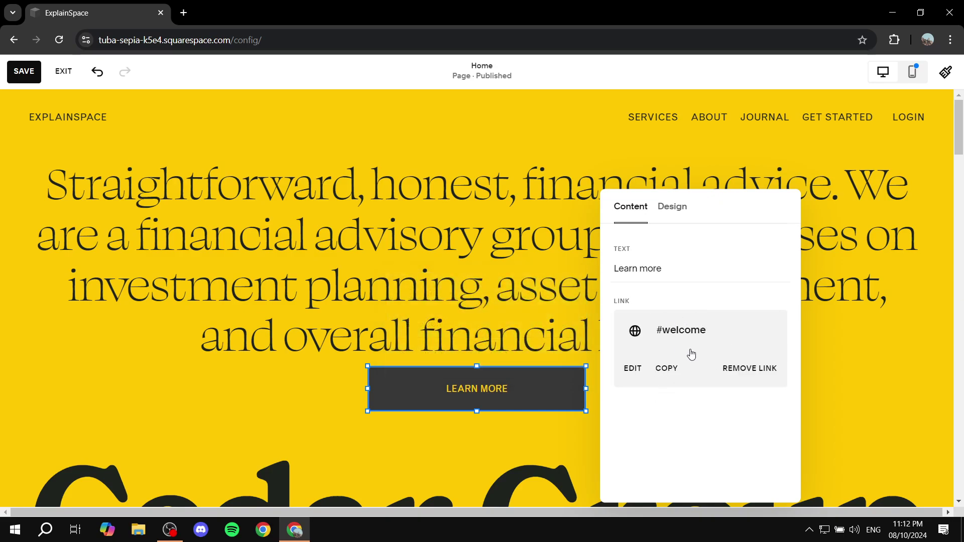
left_click(864, 413)
Step: Save the home page and leave editing mode to view the site in full-screen preview
left_click(35, 72)
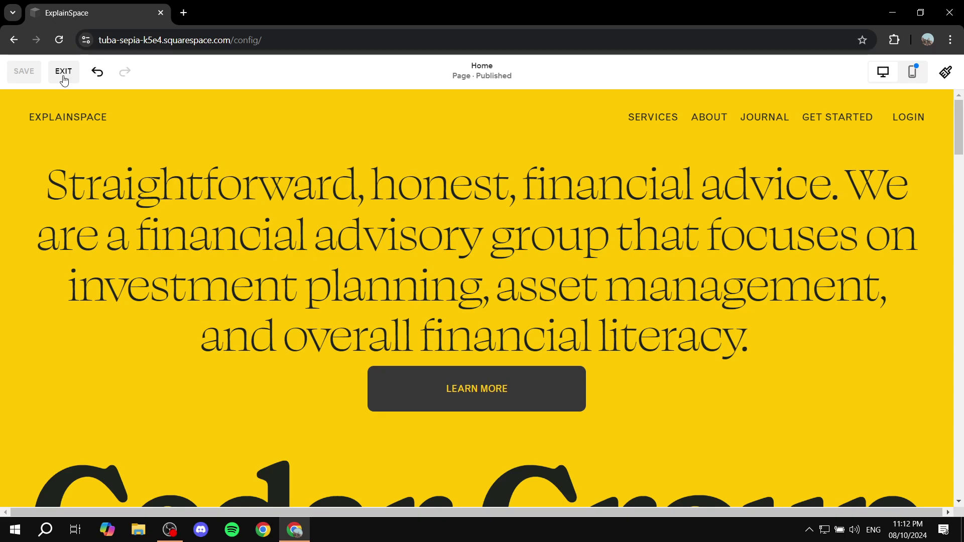
left_click(64, 74)
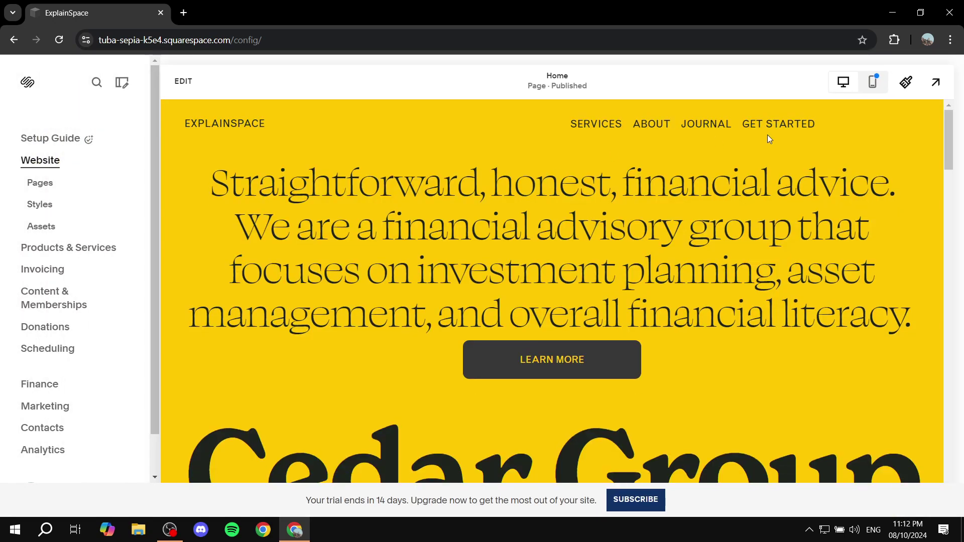
left_click(936, 83)
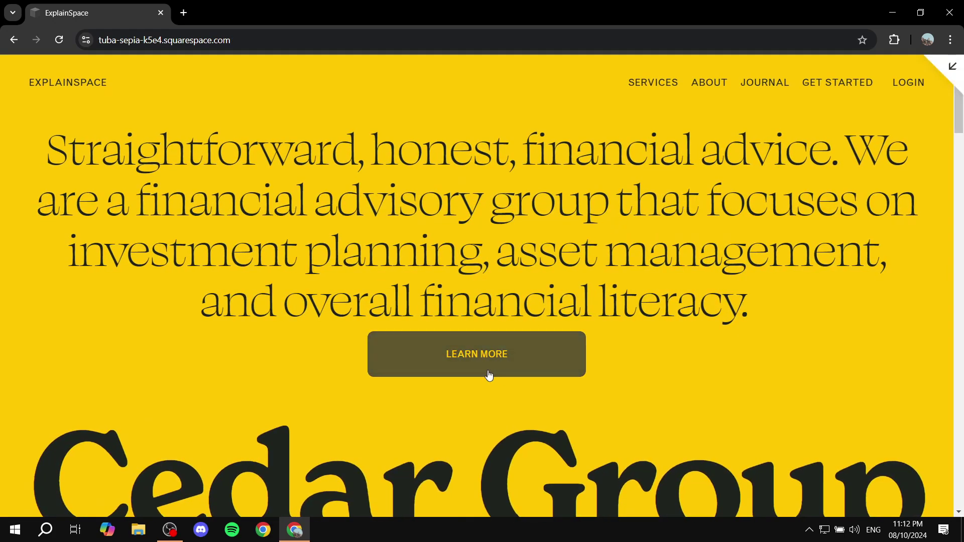
Step: Test the Learn more button's jump link, look around its target section and return to the top of the page
left_click(484, 360)
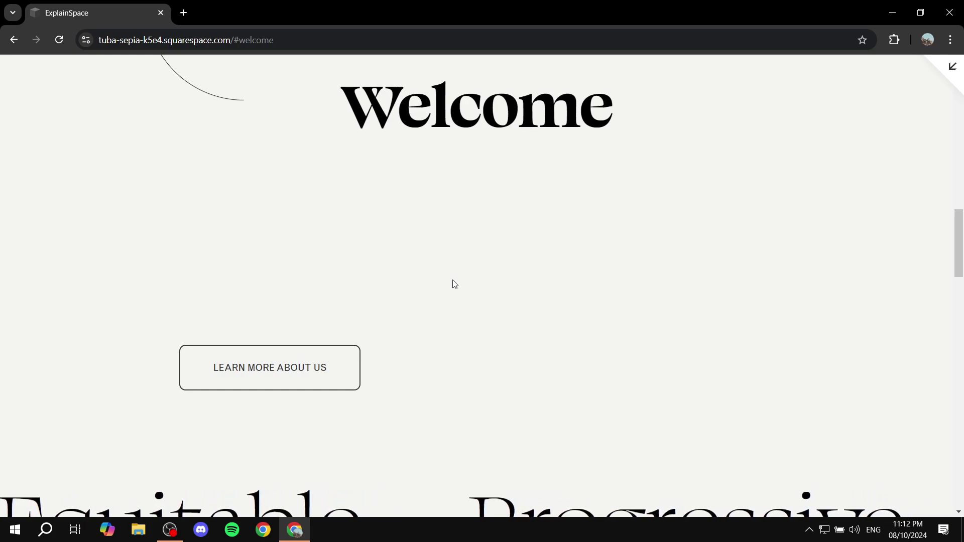
scroll(452, 282, "down", 6)
scroll(452, 282, "up", 6)
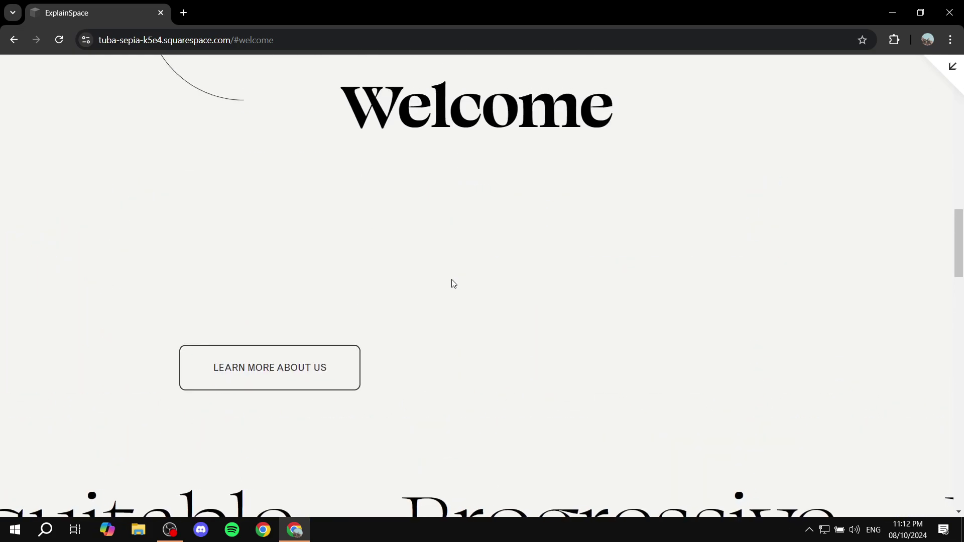
scroll(447, 296, "up", 10)
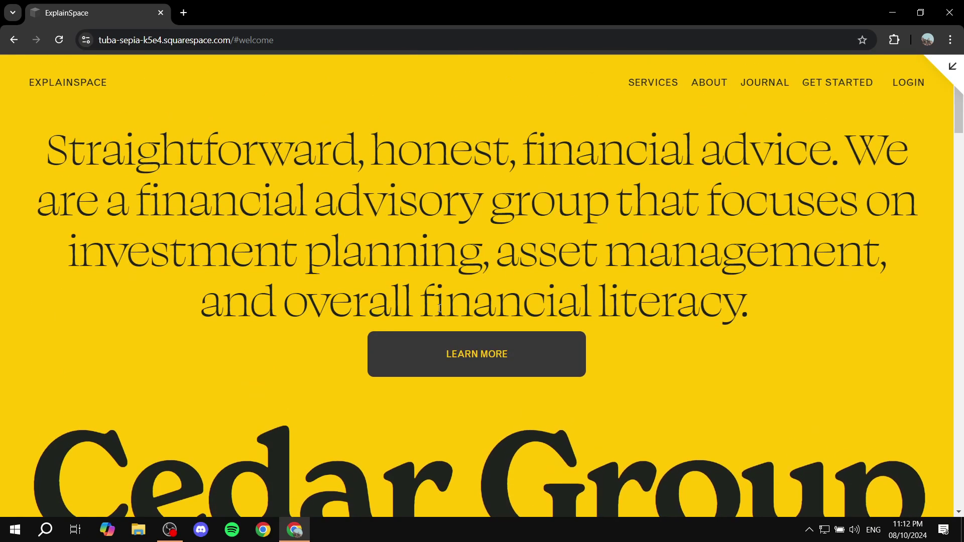